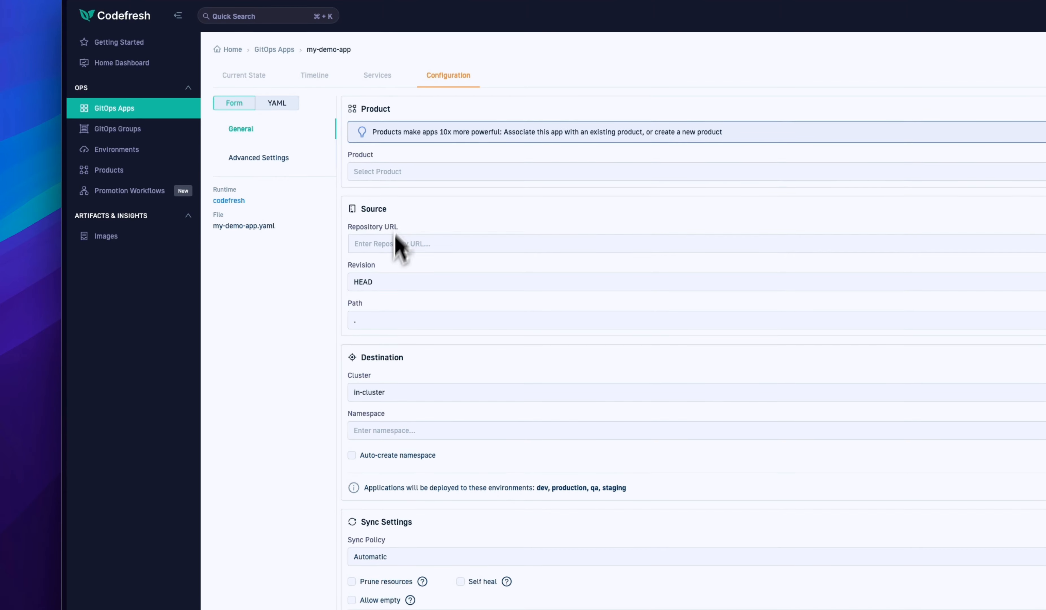
# - Associate my-demo-app with the existing product "example"
pyautogui.click(427, 368)
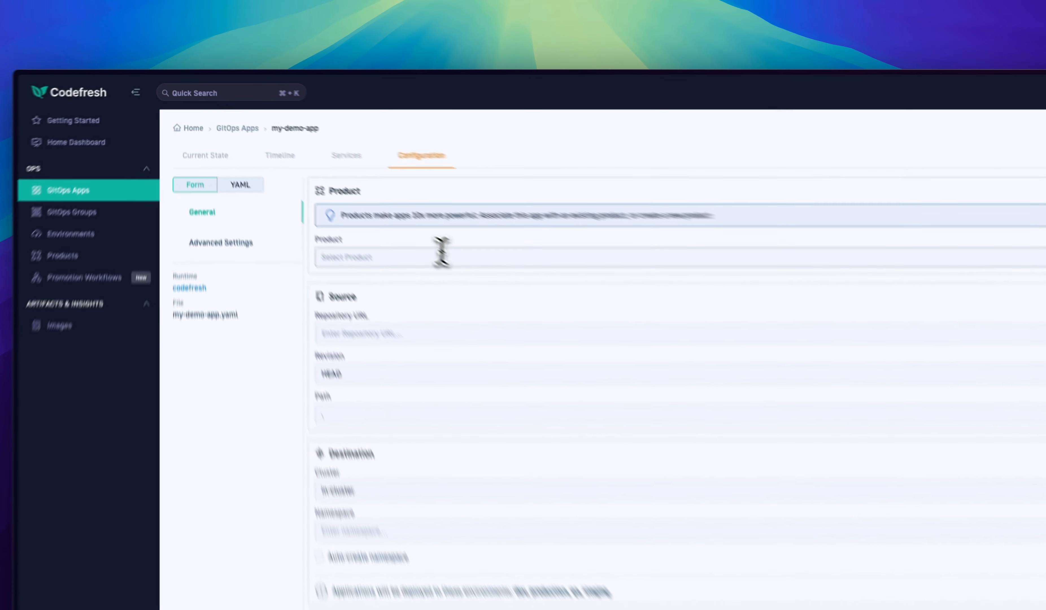
pyautogui.click(348, 191)
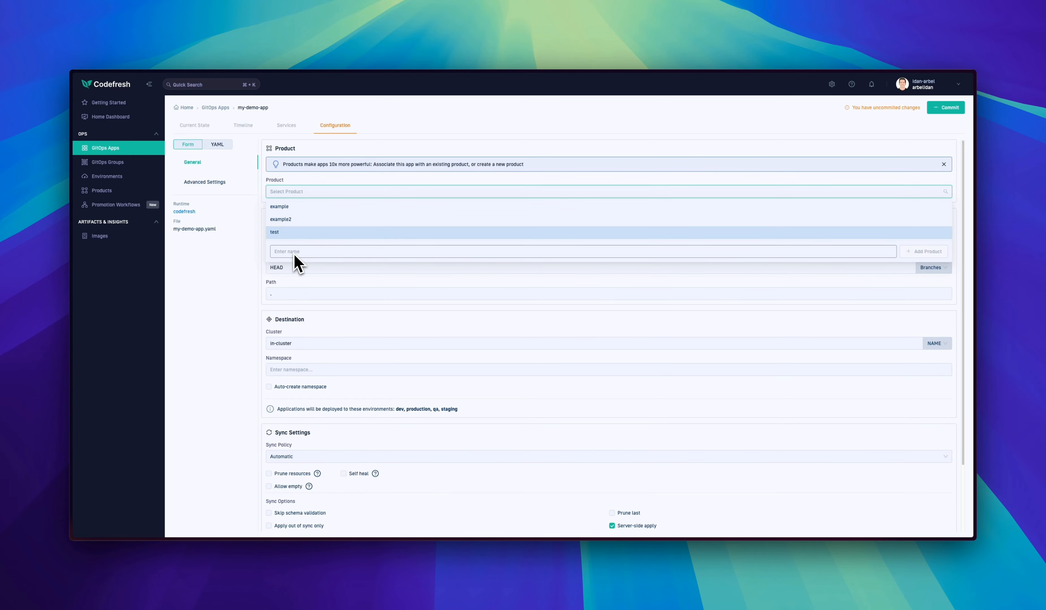
pyautogui.click(285, 206)
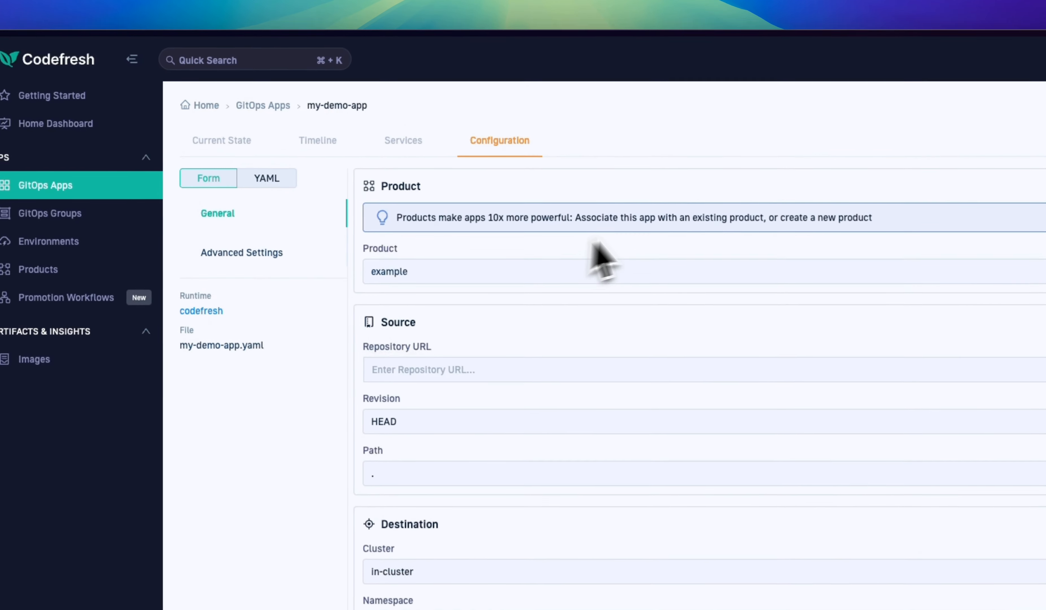
# - Set the source repository to argocd-example-apps and its path to helm-guestbook
pyautogui.click(469, 373)
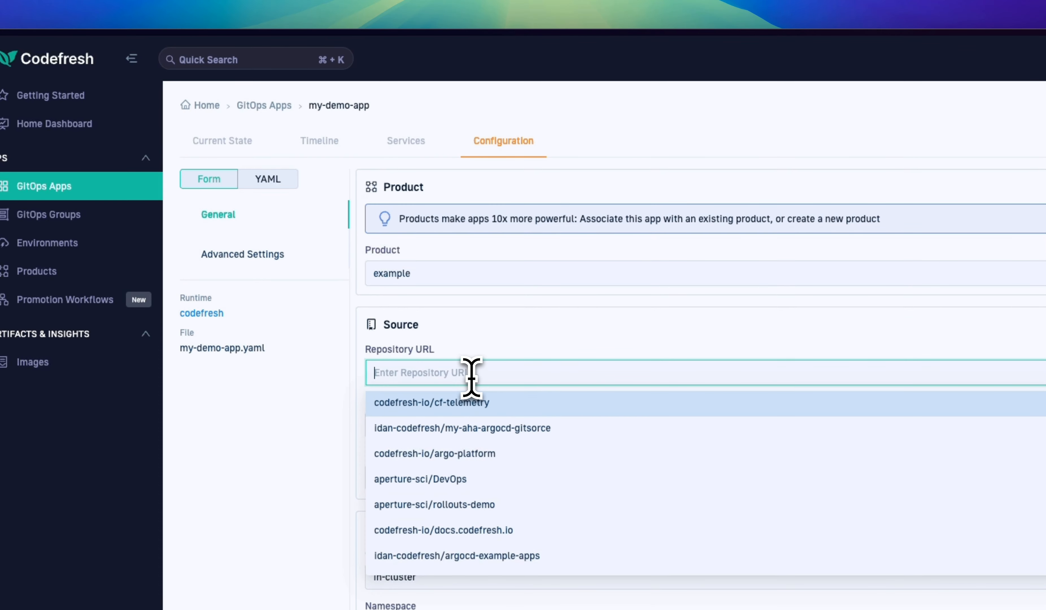
pyautogui.write('example')
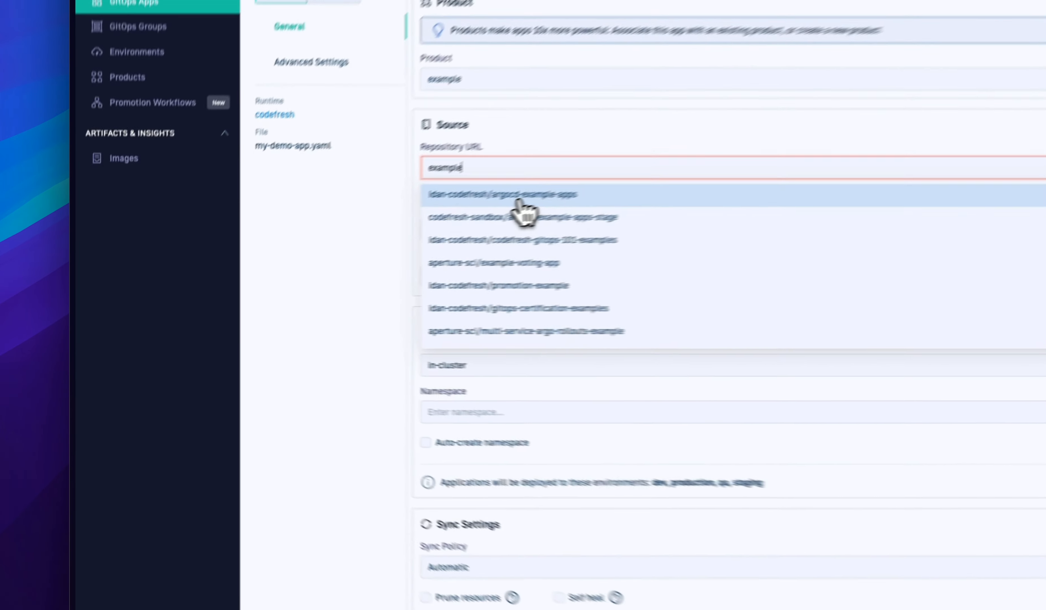
pyautogui.click(321, 257)
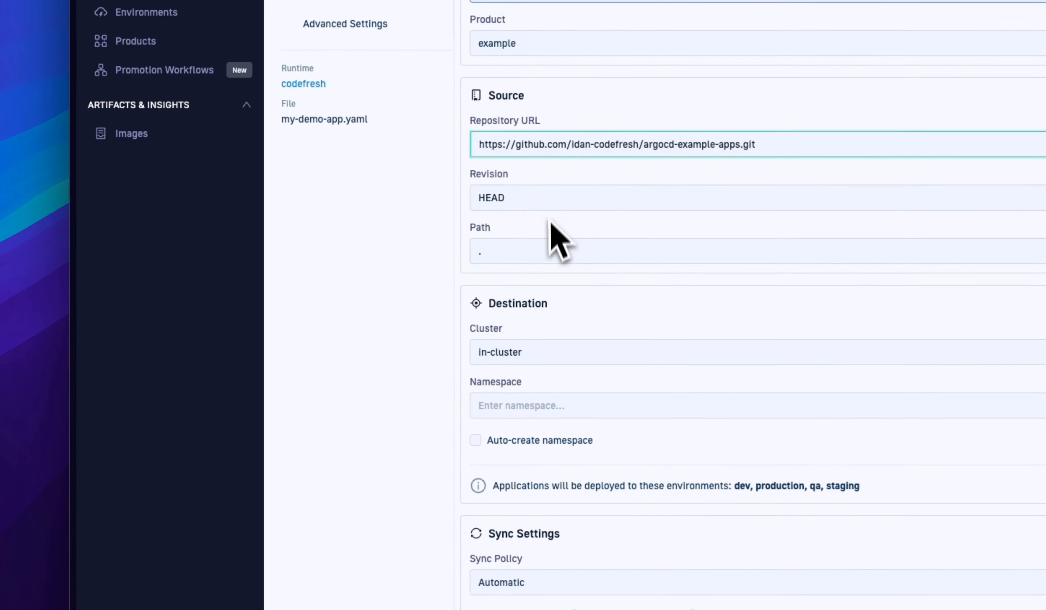
pyautogui.click(535, 251)
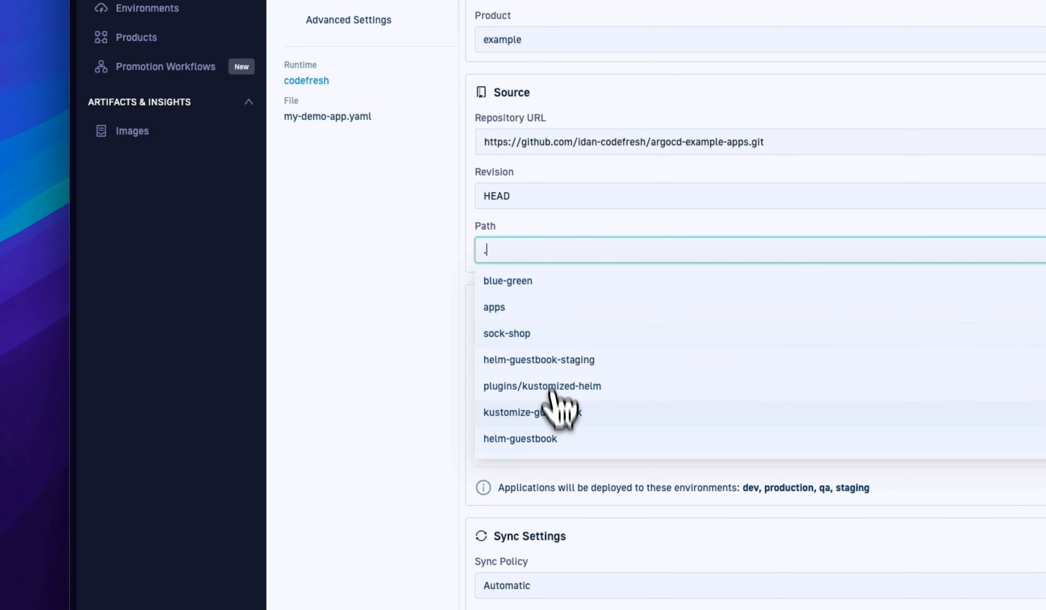
pyautogui.click(555, 435)
# - Set the destination to the in-cluster cluster and namespace example-guestbook, with the namespace created automatically
pyautogui.click(553, 355)
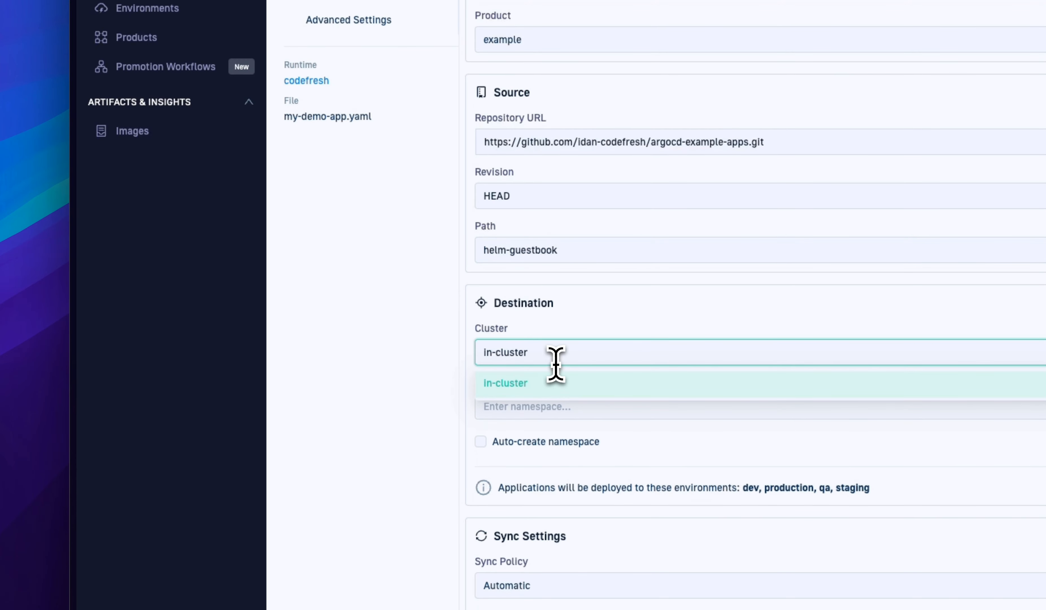
pyautogui.click(552, 382)
pyautogui.click(568, 406)
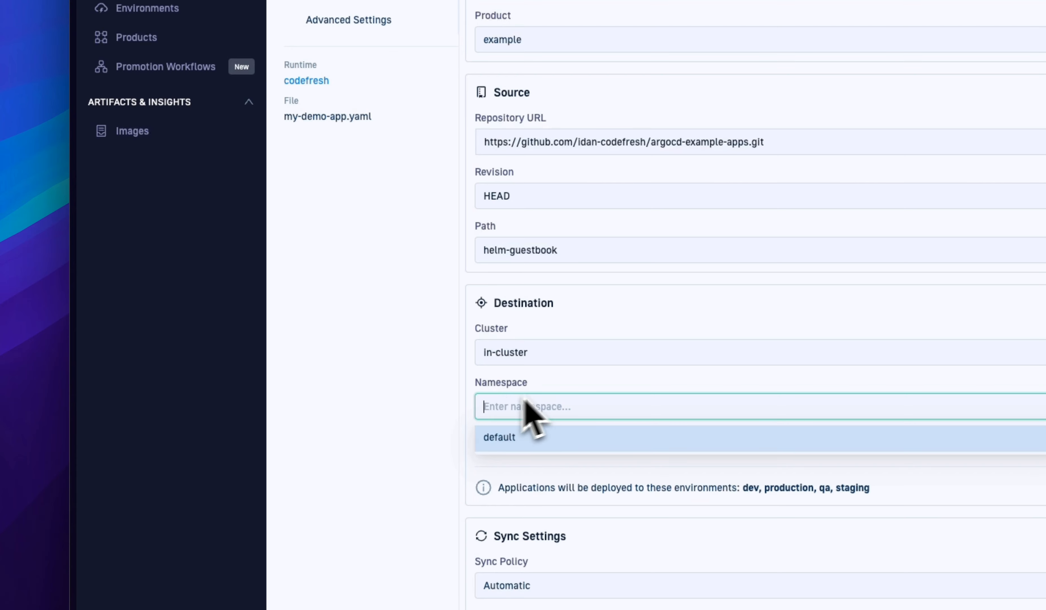
pyautogui.click(573, 387)
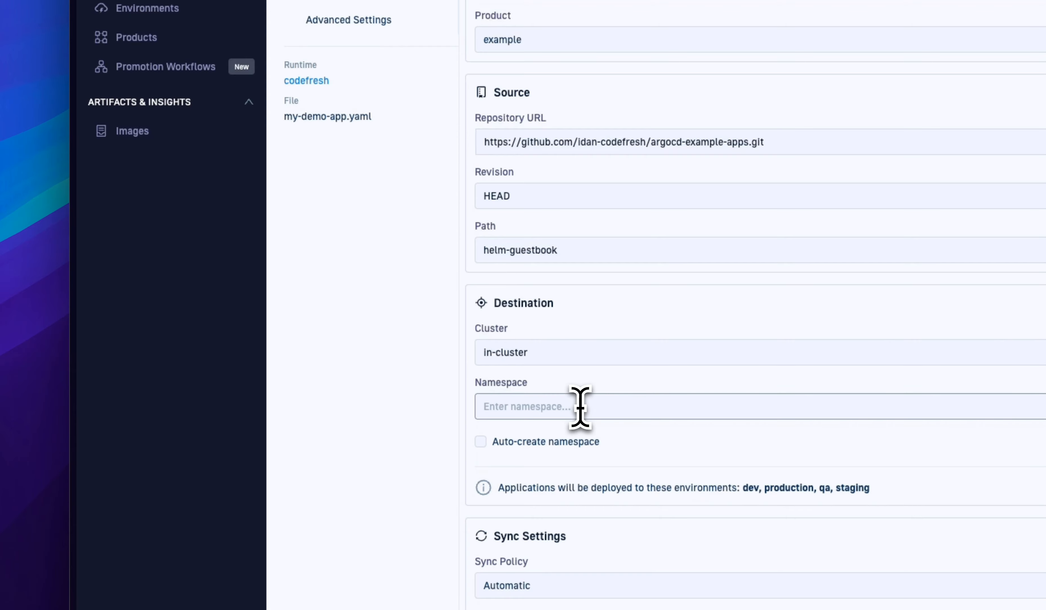
pyautogui.click(579, 405)
pyautogui.write('exampl')
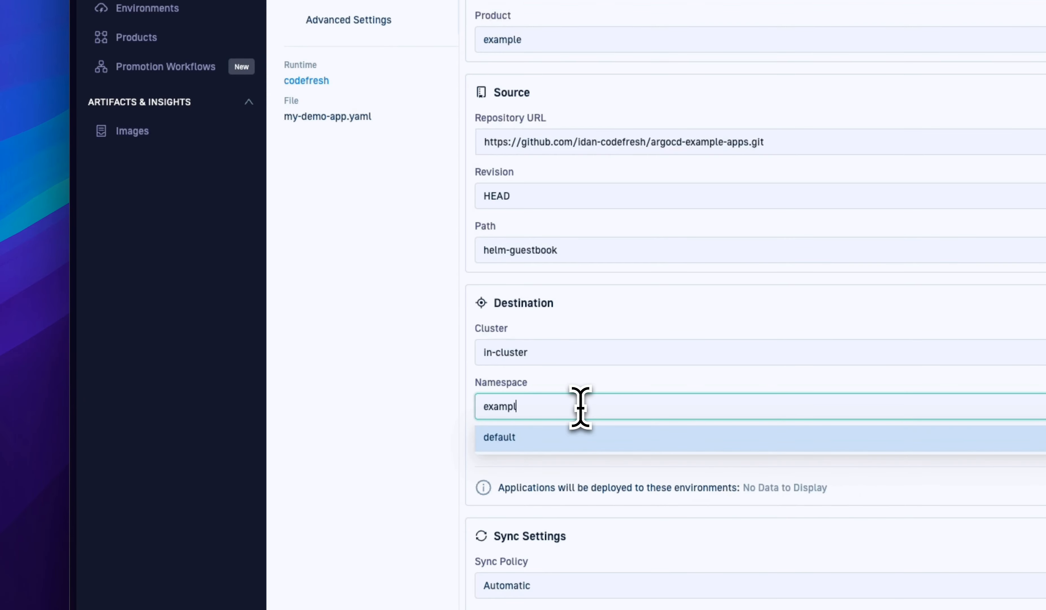
pyautogui.write('e-guestbook')
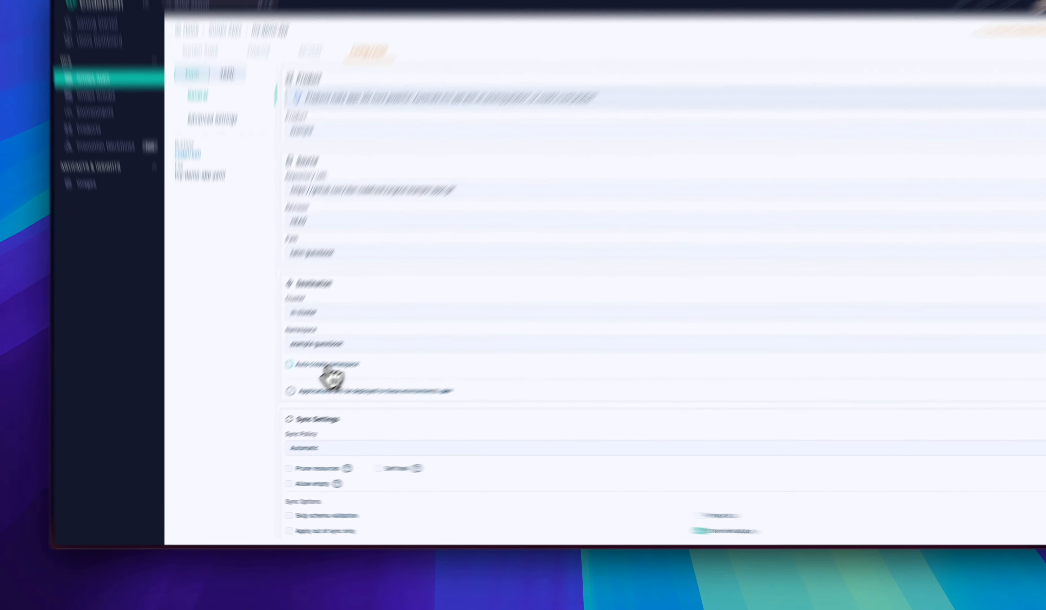
pyautogui.click(300, 387)
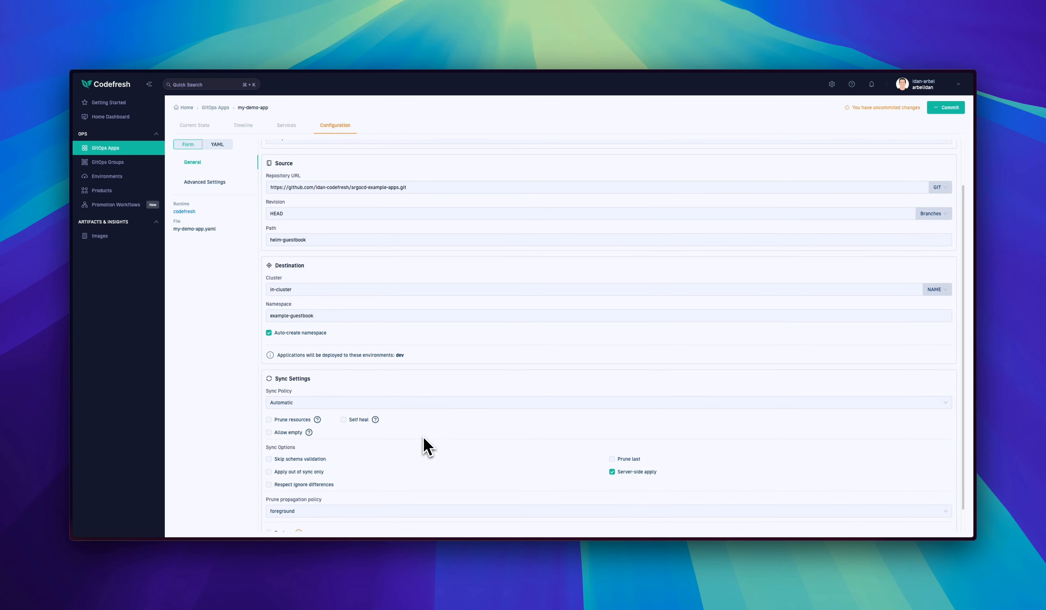
# - Review the sync settings and the application's generated YAML manifest
pyautogui.scroll(-1, 426, 447)
pyautogui.scroll(2, 425, 445)
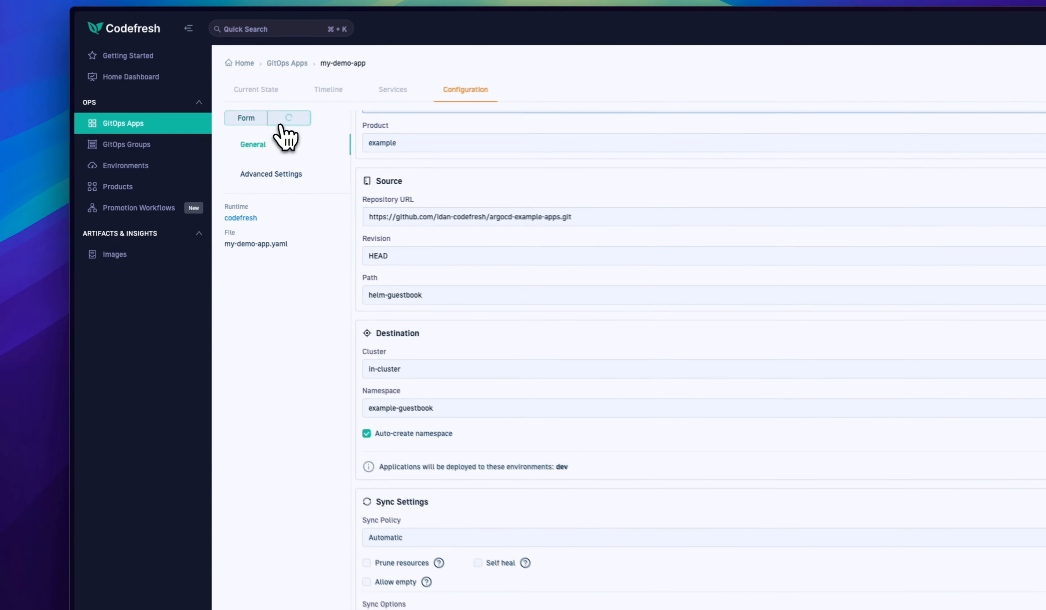
pyautogui.click(214, 146)
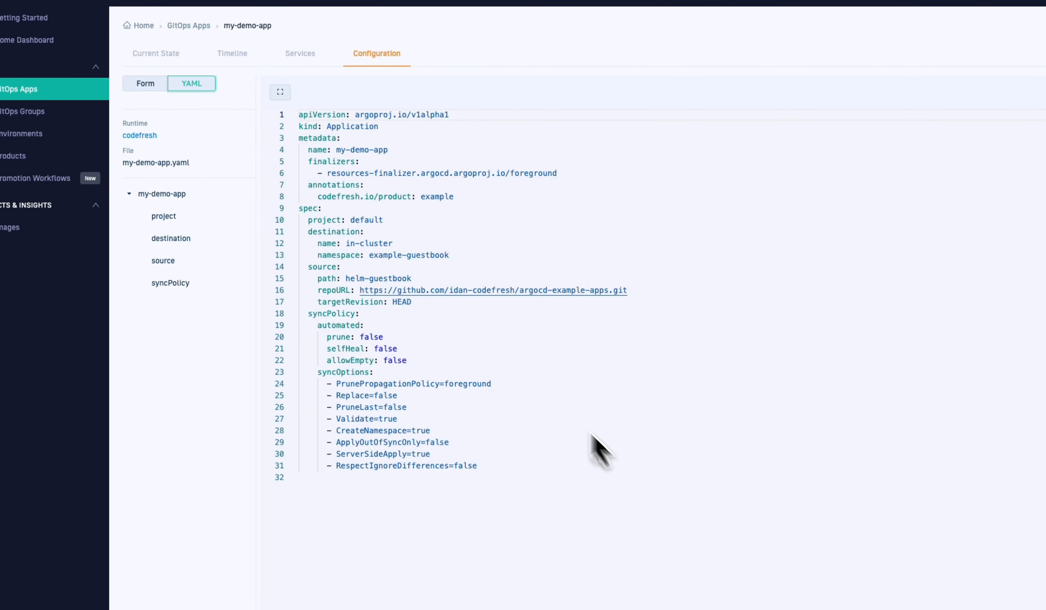
pyautogui.moveTo(307, 115); pyautogui.dragTo(591, 443)
pyautogui.click(603, 452)
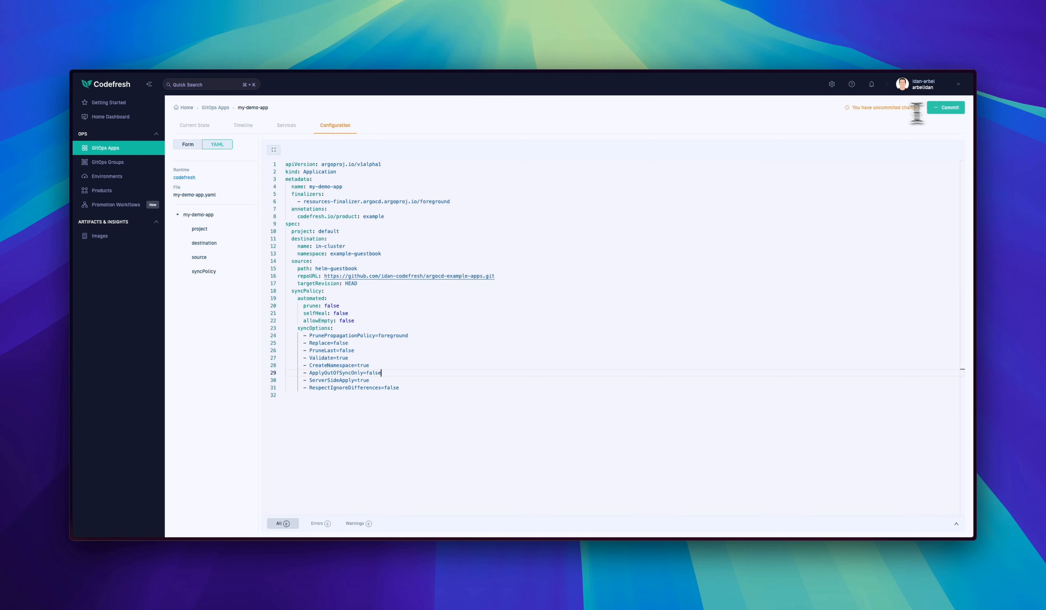
# - Commit the my-demo-app definition to my-ha-argocd-git-source and dismiss the notification
pyautogui.click(940, 115)
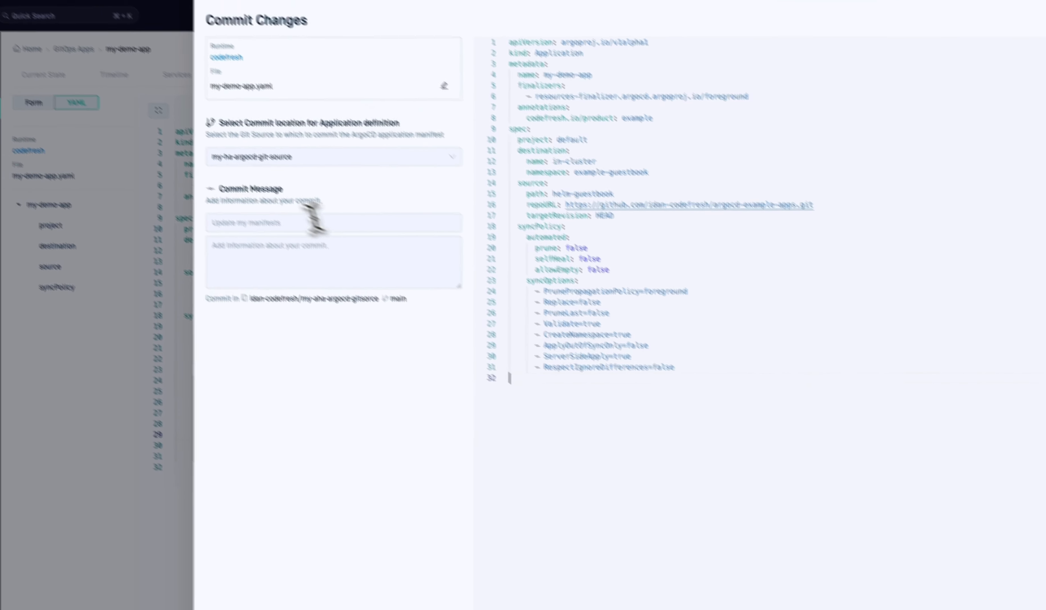
pyautogui.click(231, 225)
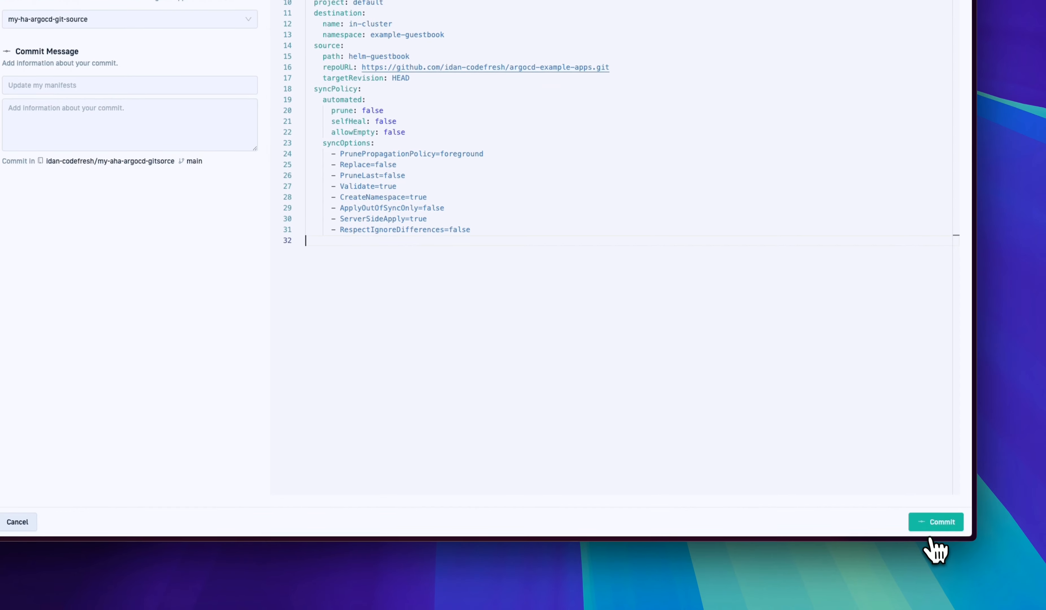
pyautogui.click(933, 525)
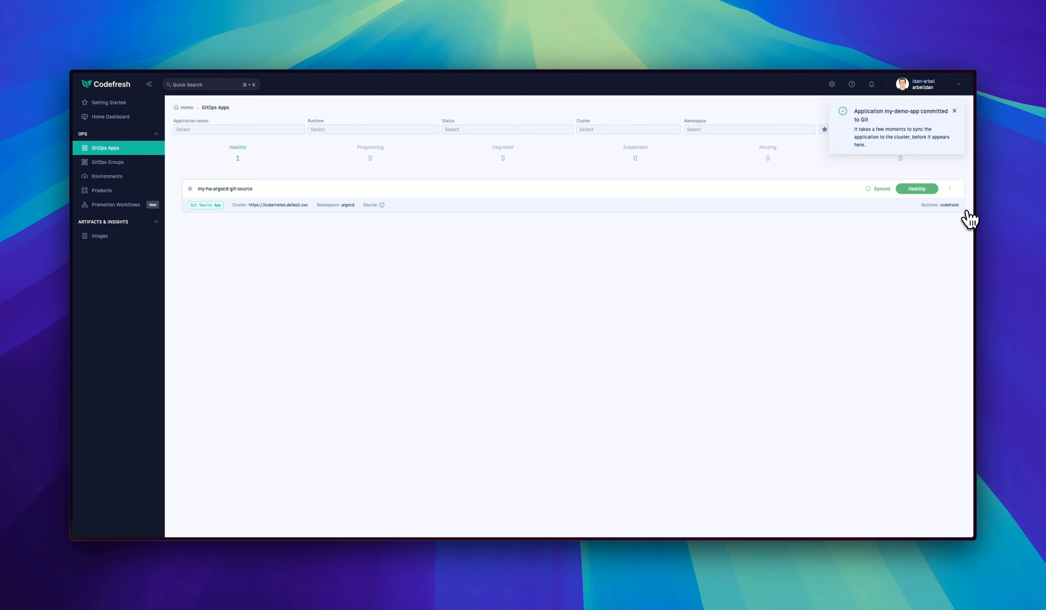
pyautogui.click(954, 111)
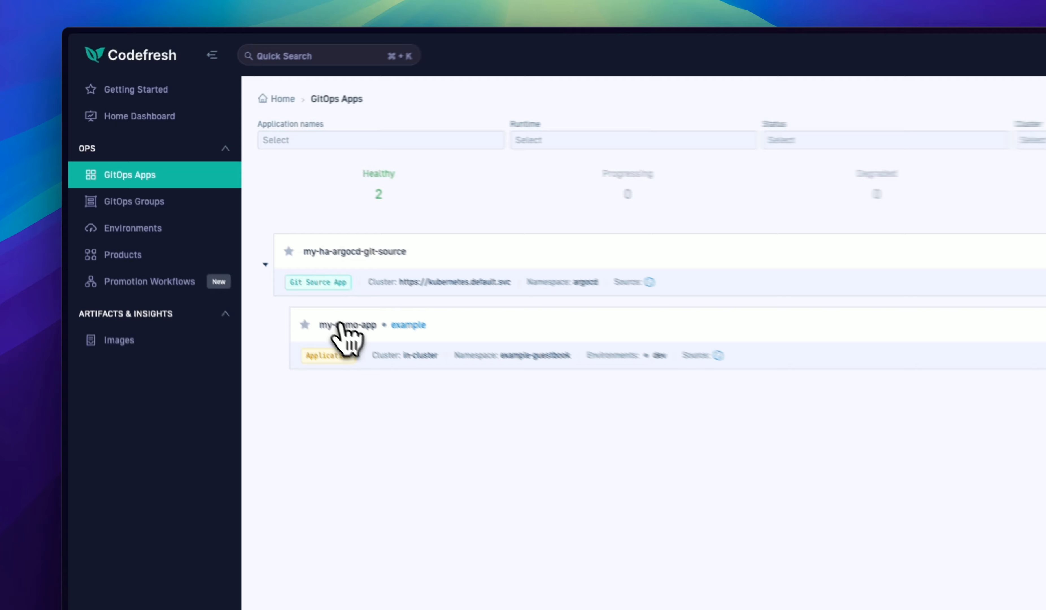
# - Open my-demo-app and inspect its Deployment resource's details and logs
pyautogui.click(221, 228)
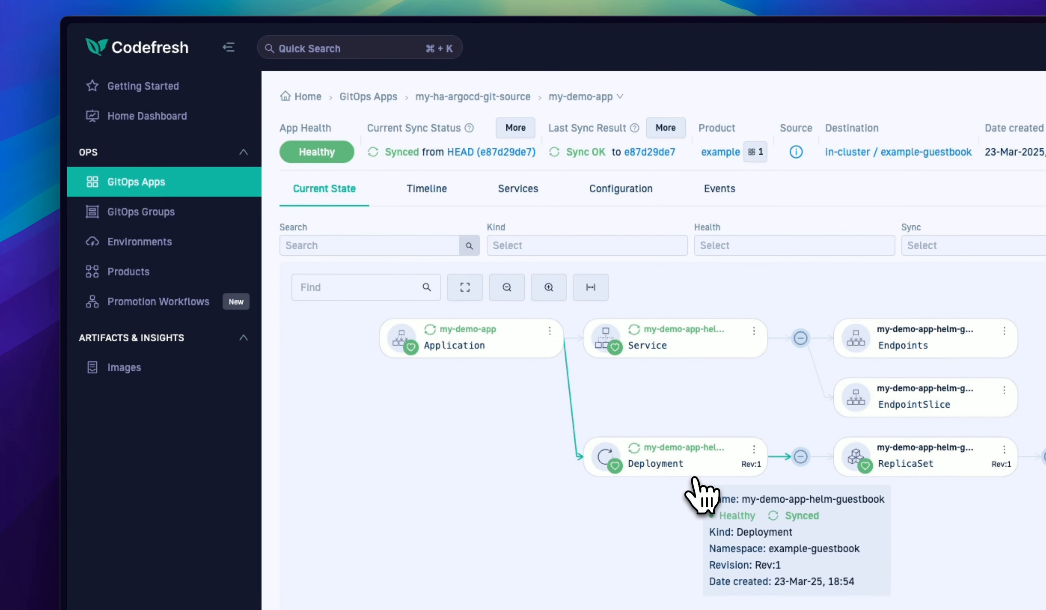
pyautogui.click(695, 468)
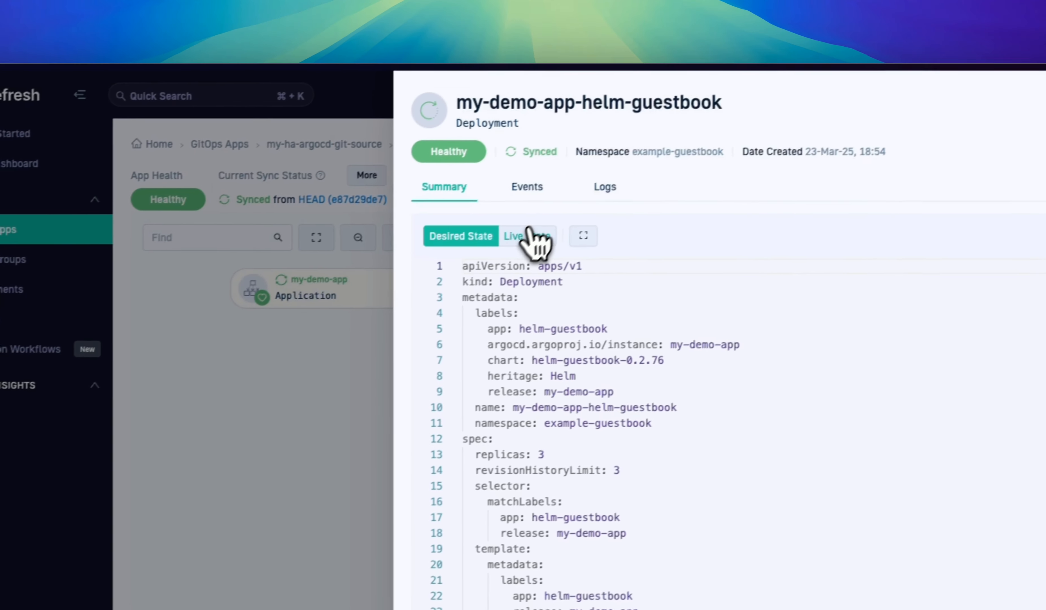
pyautogui.click(675, 188)
pyautogui.click(577, 195)
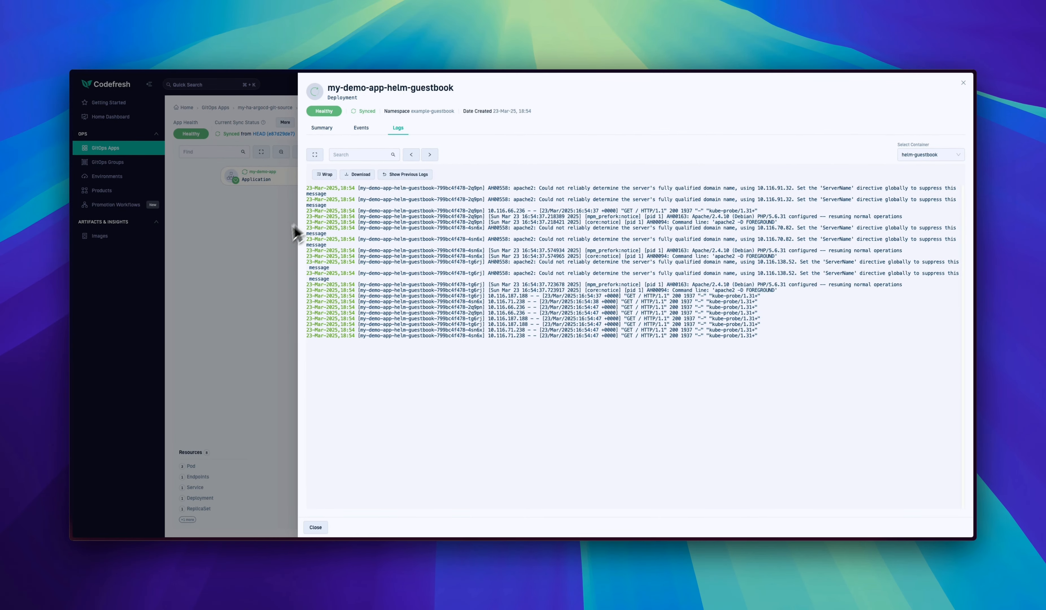
pyautogui.click(269, 247)
pyautogui.click(565, 146)
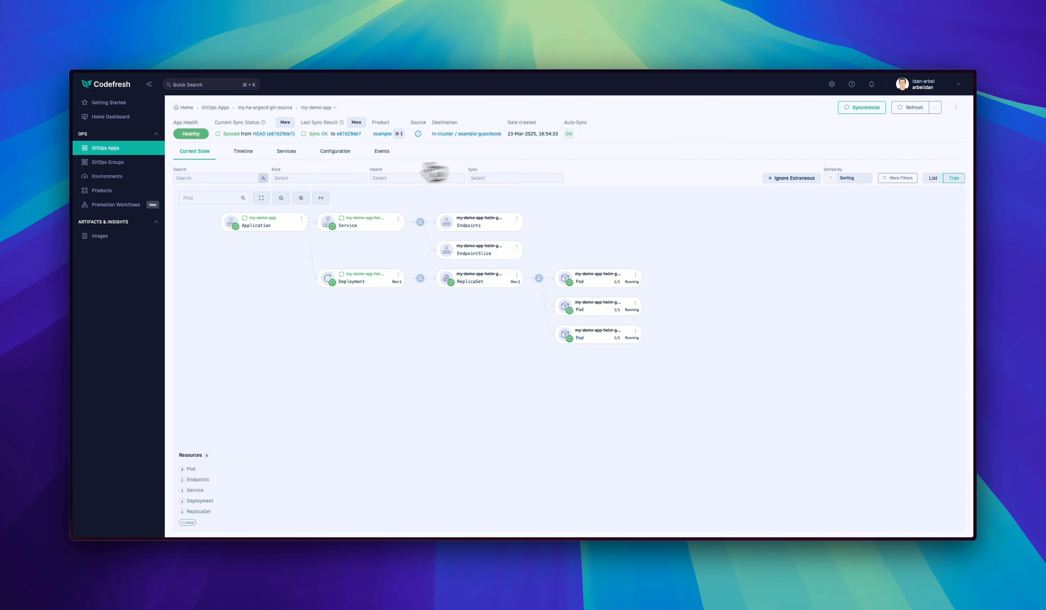
# - Review my-demo-app's release timeline and collapse the current release's details
pyautogui.click(245, 157)
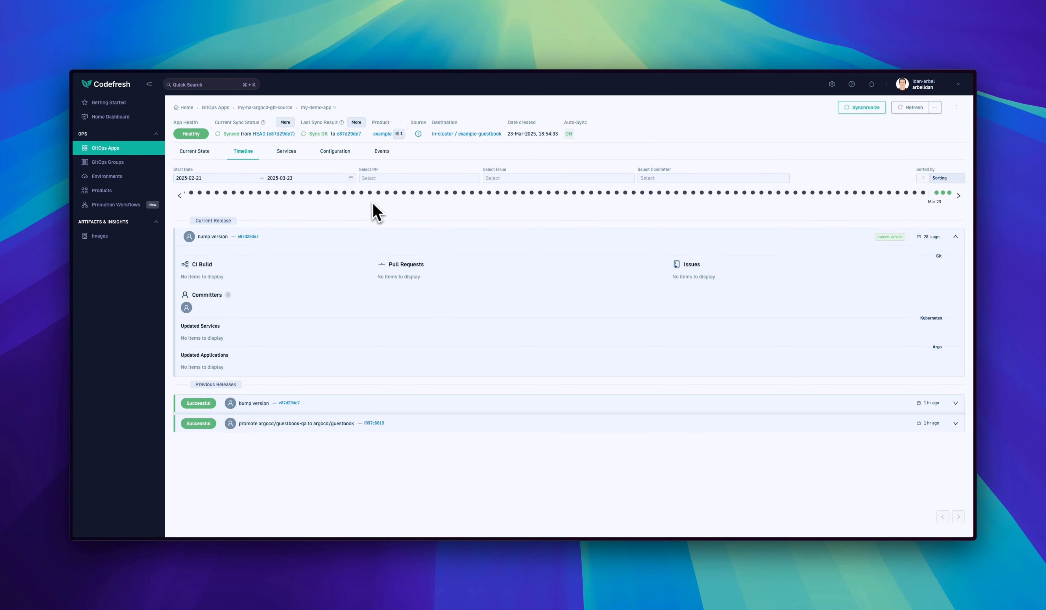
pyautogui.click(448, 245)
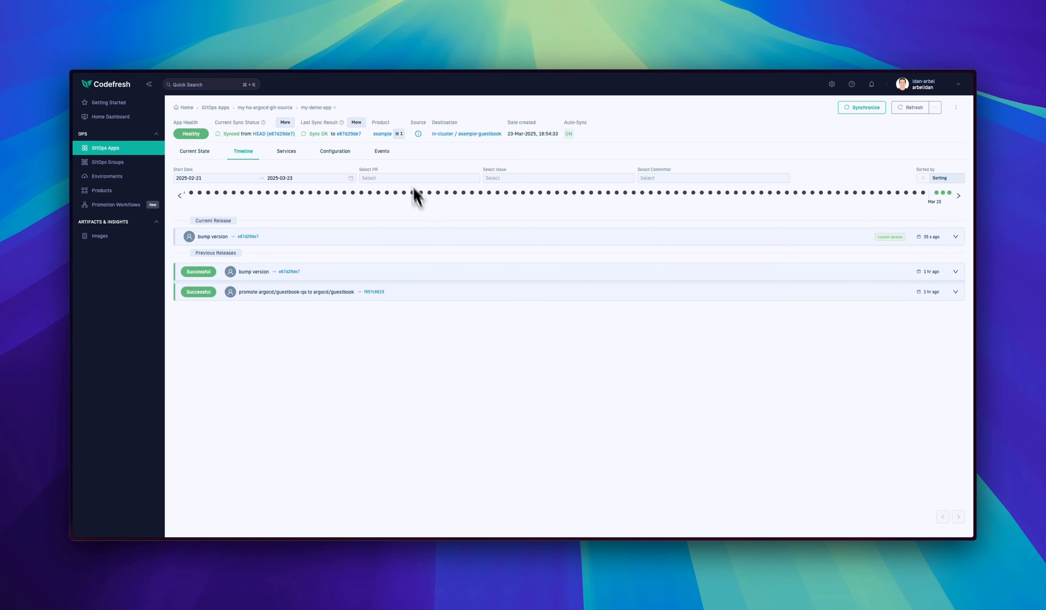
# - Open the app's helm-guestbook source path on GitHub and switch to the master branch
pyautogui.moveTo(420, 138)
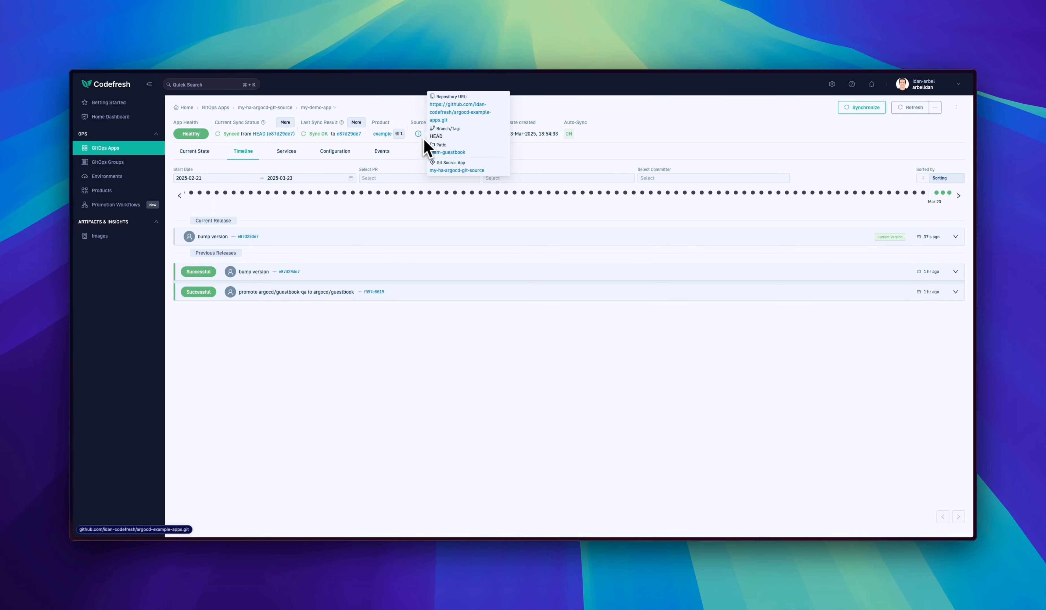
pyautogui.click(452, 153)
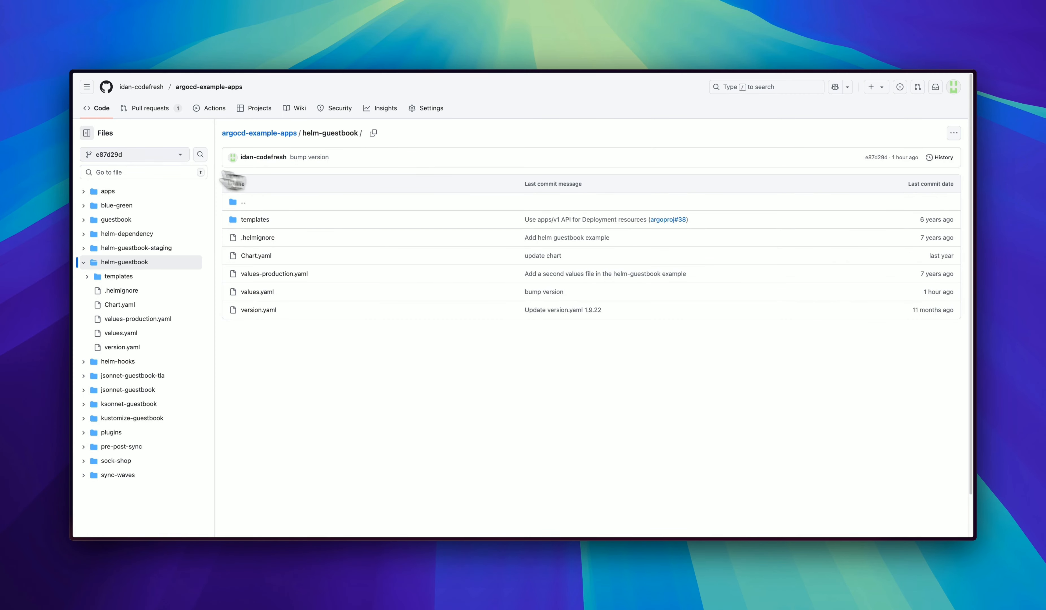
pyautogui.click(151, 155)
pyautogui.click(111, 231)
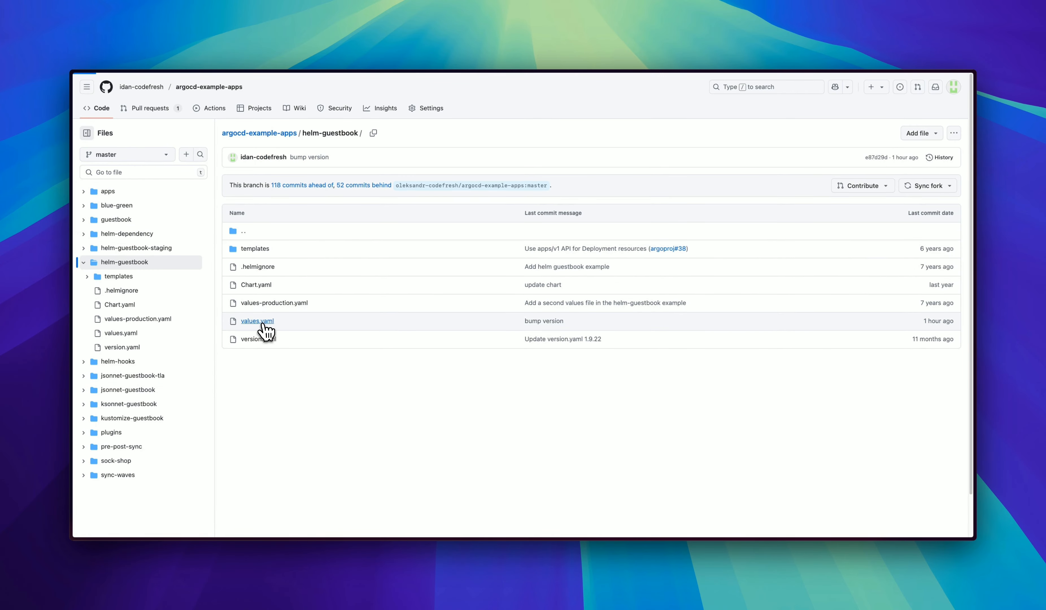
# - Open values.yaml in helm-guestbook for editing and set the image tag to 0.1
pyautogui.click(263, 324)
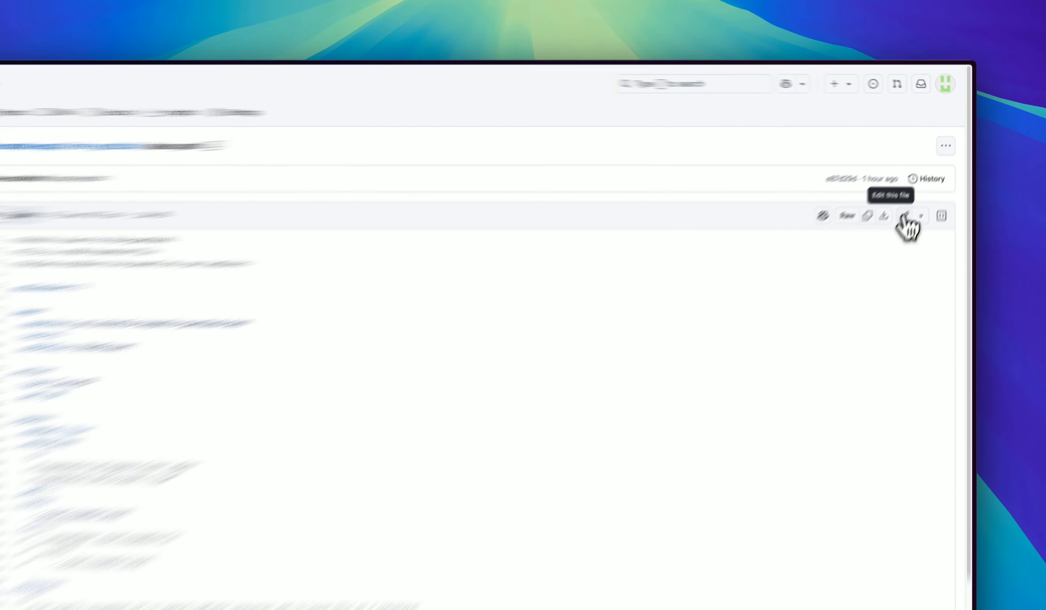
pyautogui.click(925, 196)
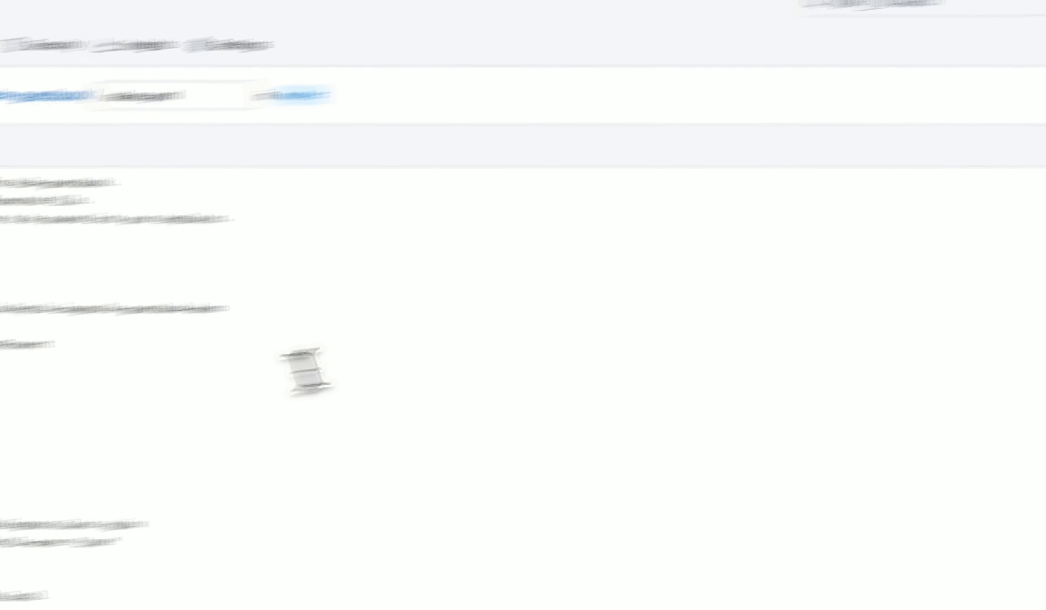
pyautogui.moveTo(354, 276); pyautogui.dragTo(379, 278)
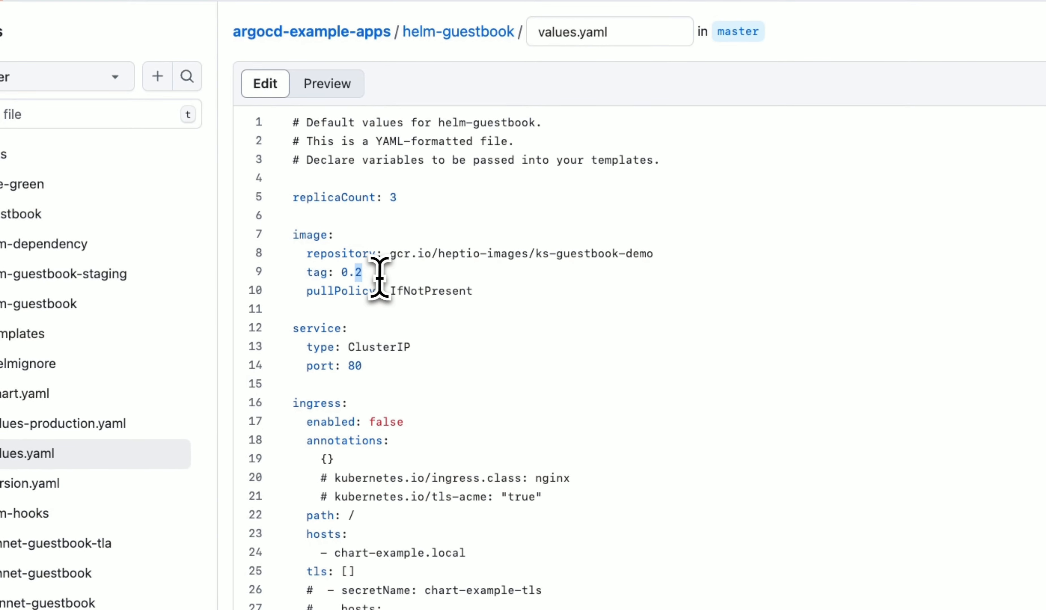
pyautogui.write('5')
# - Commit the values.yaml change directly to master with the message "change version to 0.1"
pyautogui.click(921, 208)
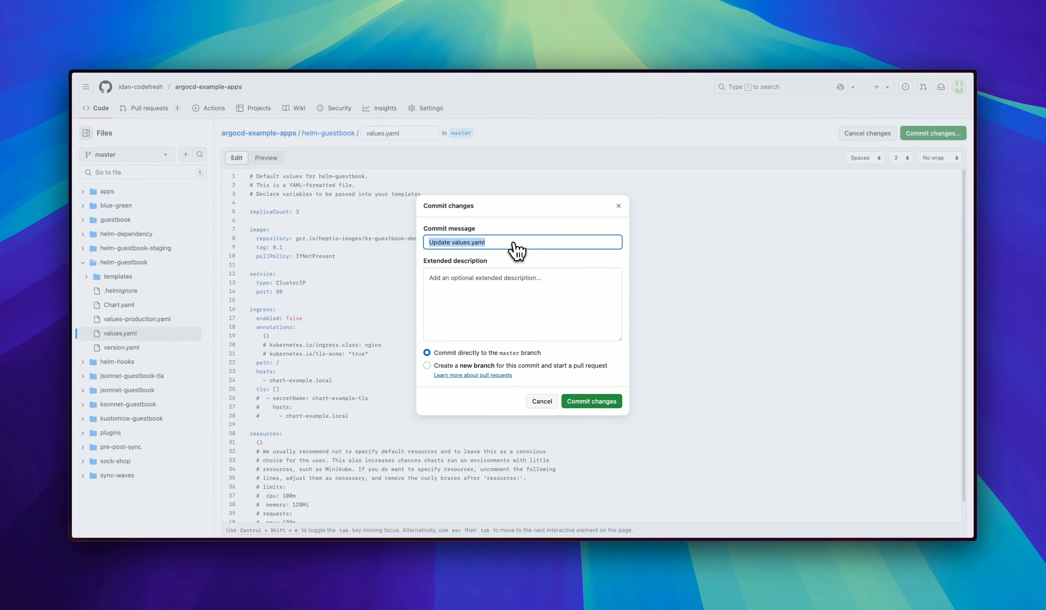
pyautogui.write('change version t')
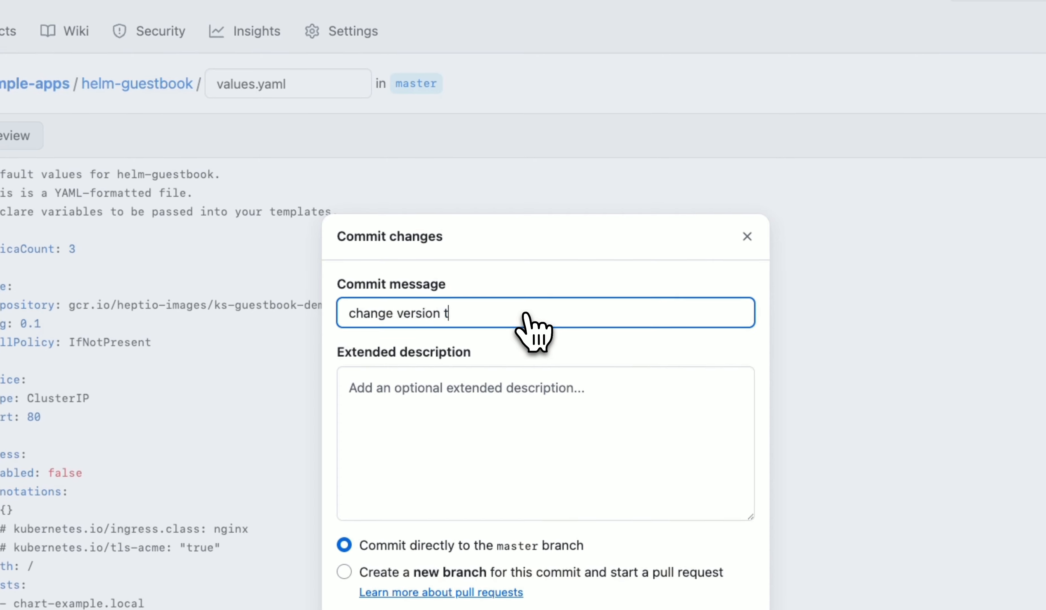
pyautogui.write('o 0')
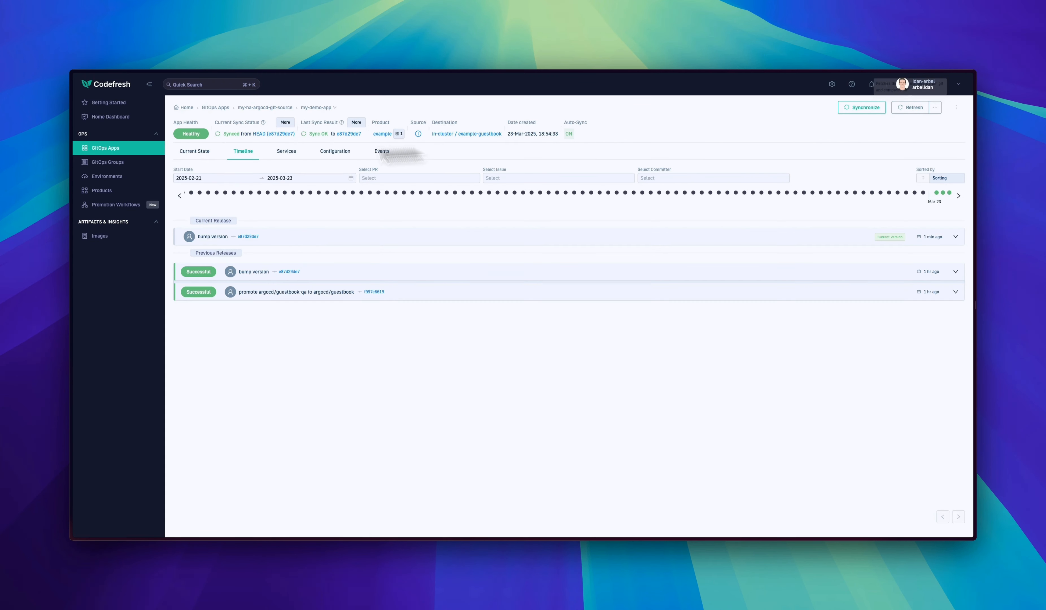
# - Switch back to Codefresh and refresh my-demo-app's current state with the latest manifests from Git
pyautogui.click(196, 152)
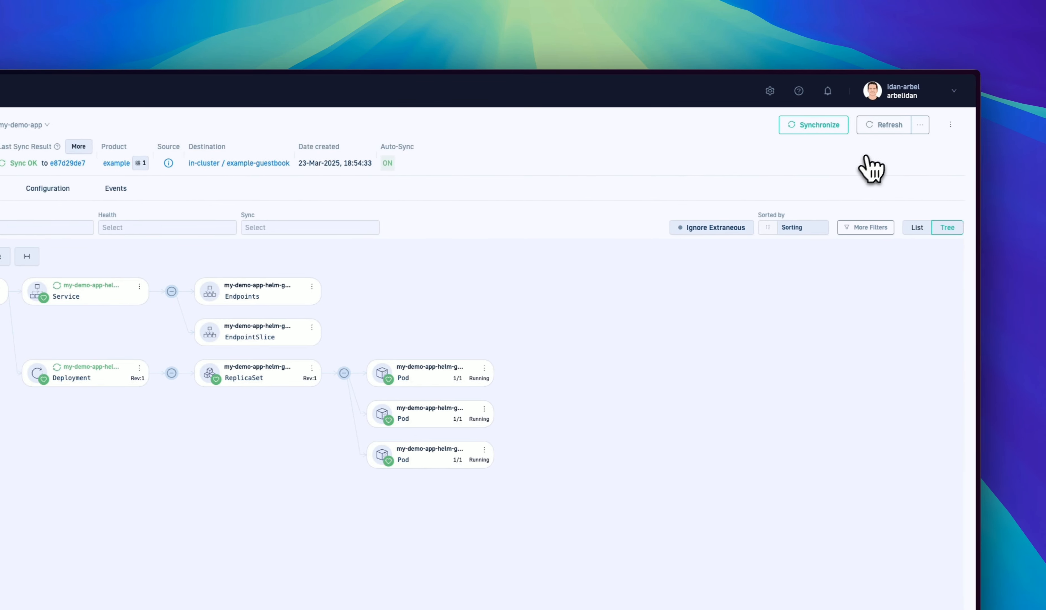
pyautogui.click(890, 127)
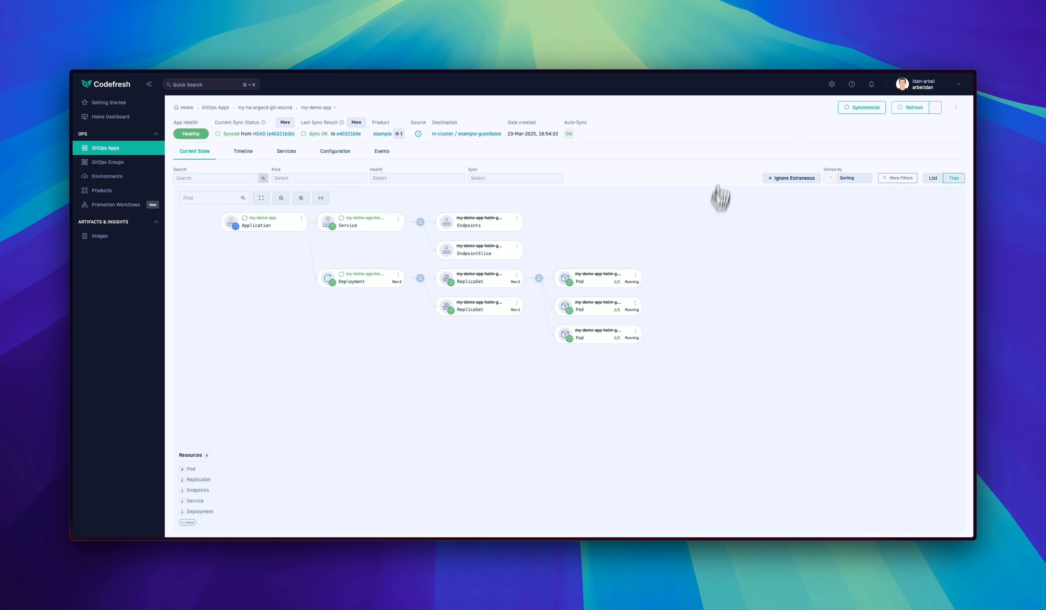
# - Check the app's updated release timeline and open the dashboard of the example product
pyautogui.click(242, 152)
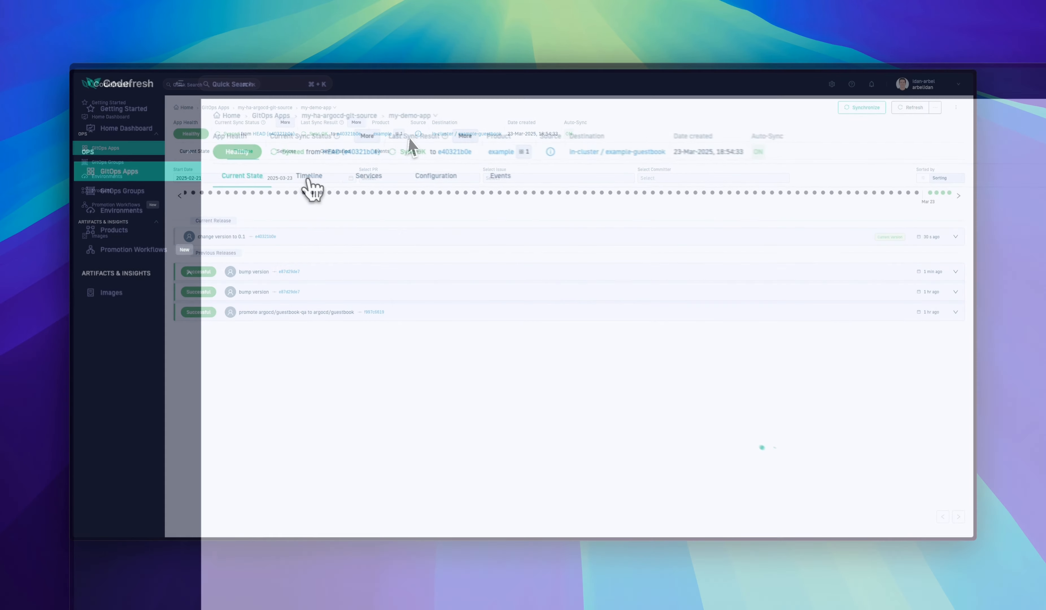
pyautogui.click(512, 141)
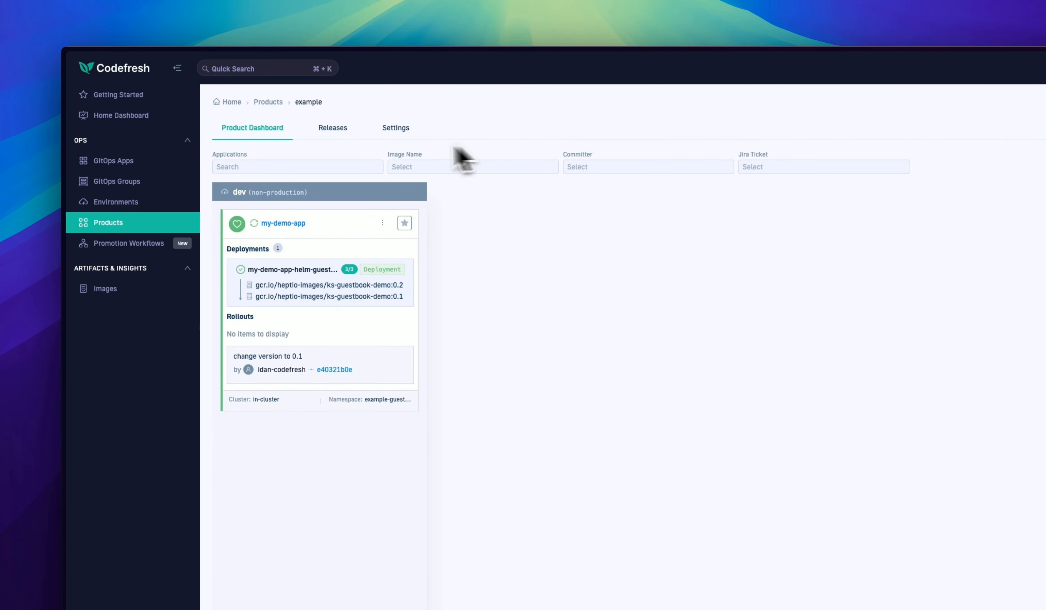